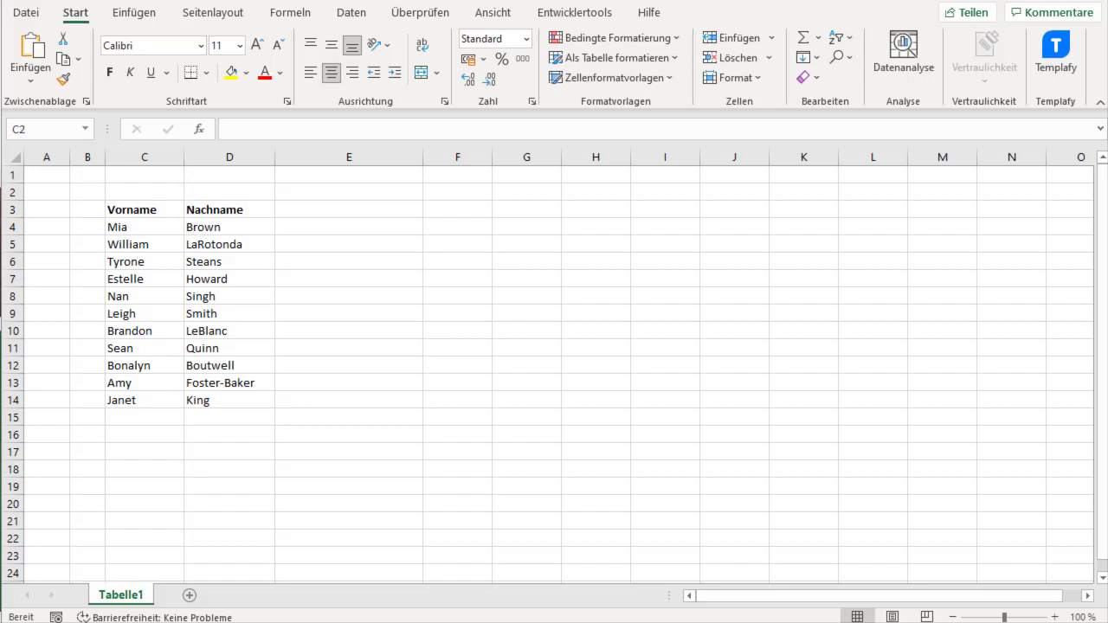
# Step: Enter the heading 'Namen' in cell E3 and make it bold
pyautogui.click(353, 207)
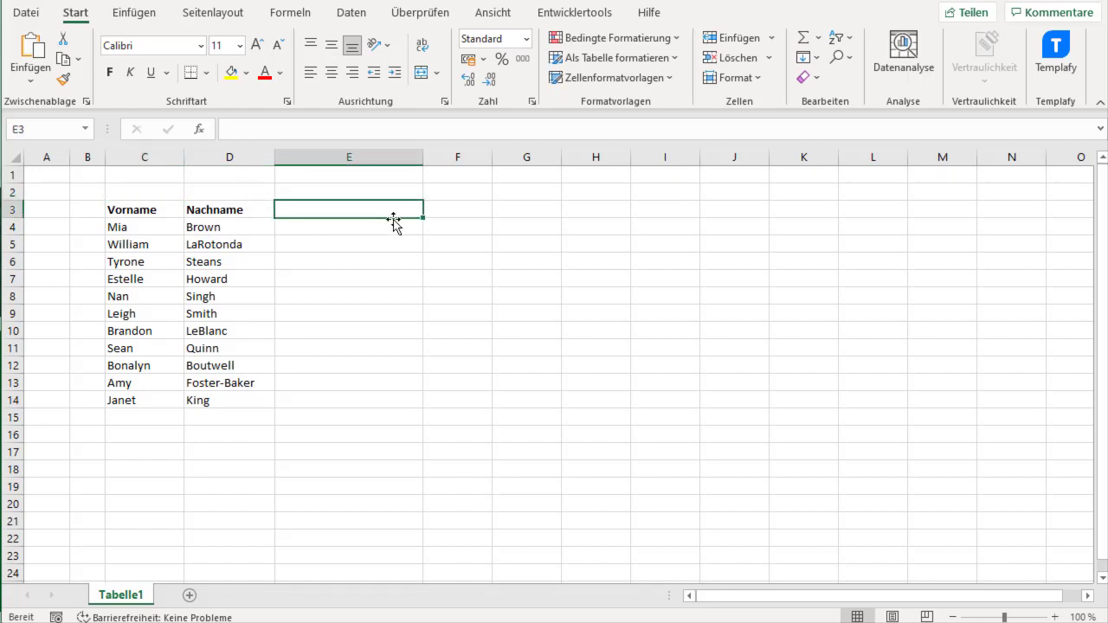
pyautogui.write('Namen')
pyautogui.press('Return')
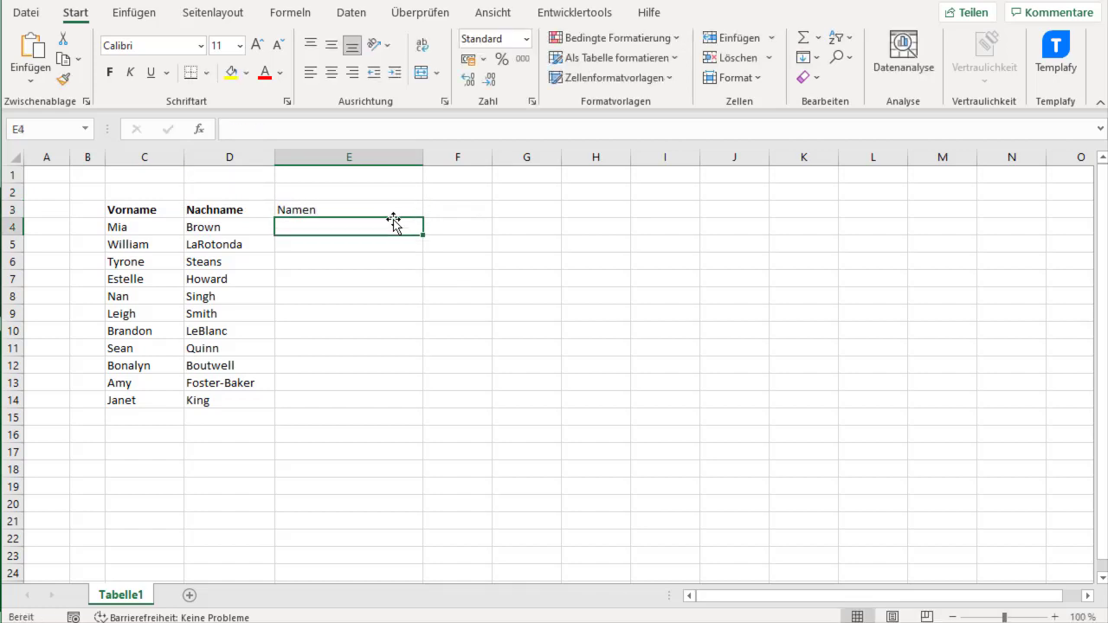
pyautogui.click(396, 205)
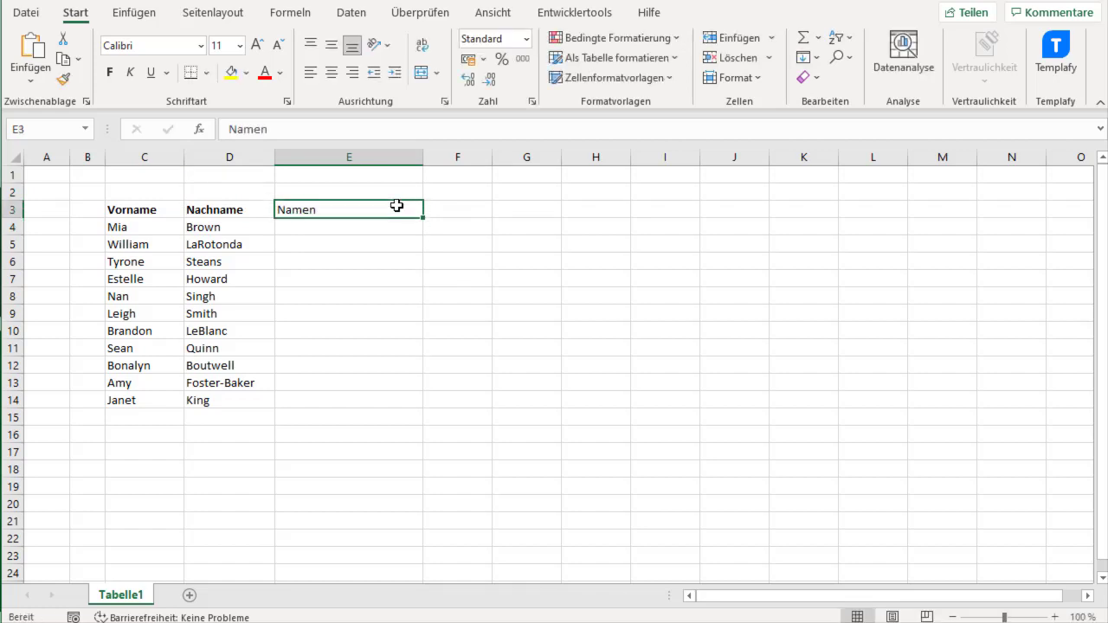
pyautogui.click(110, 72)
pyautogui.click(344, 228)
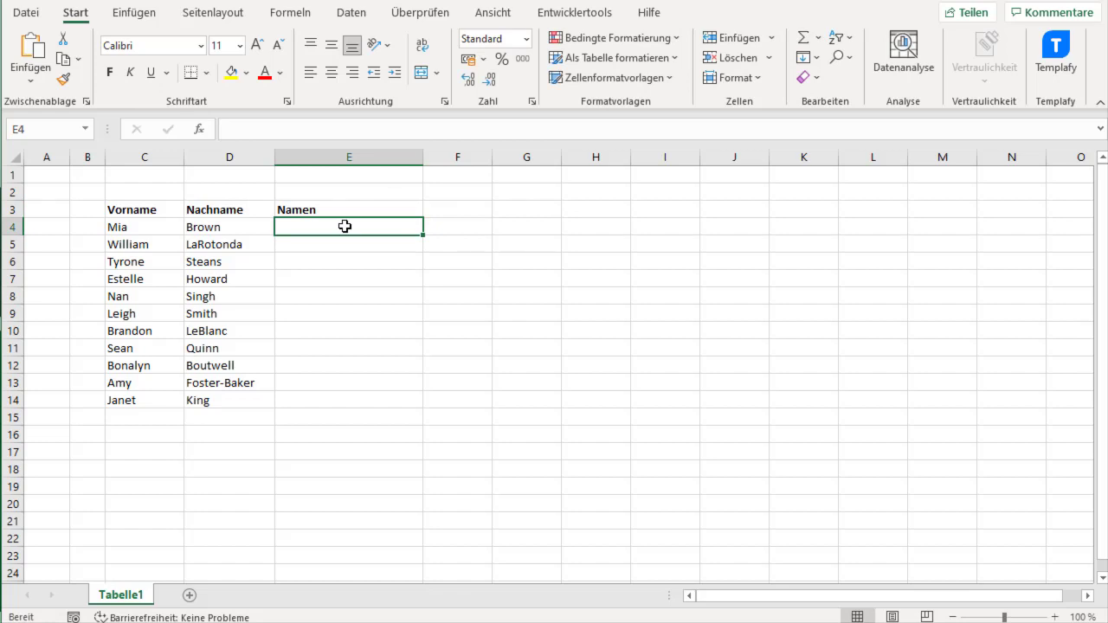
# Step: Enter the formula =C4&" "&D4 in E4 so it displays Mia Brown
pyautogui.click(245, 129)
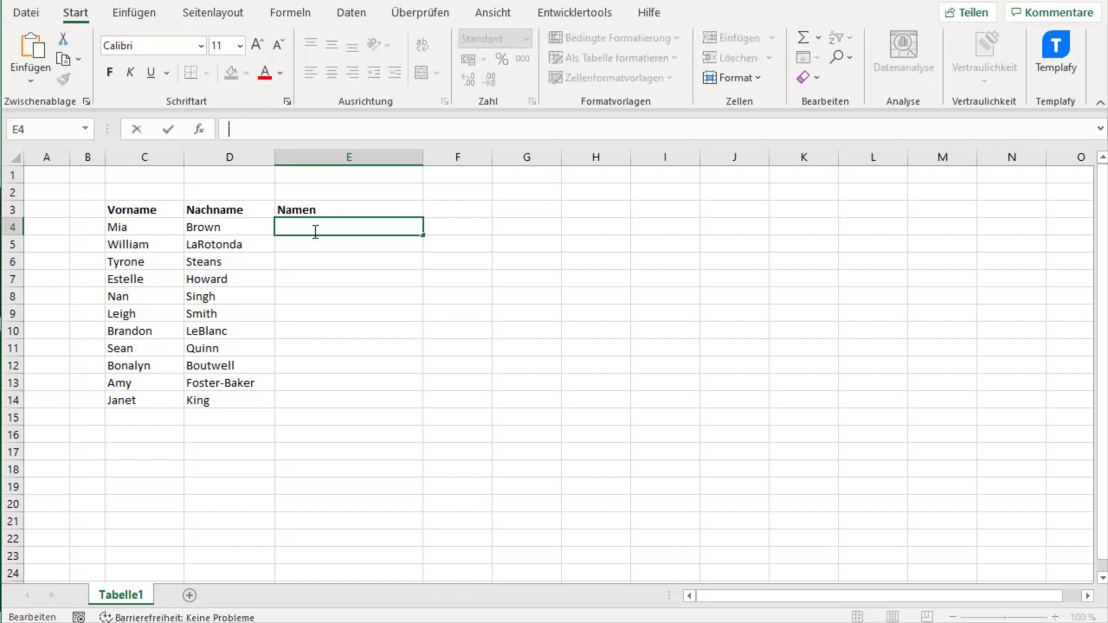
pyautogui.write('=')
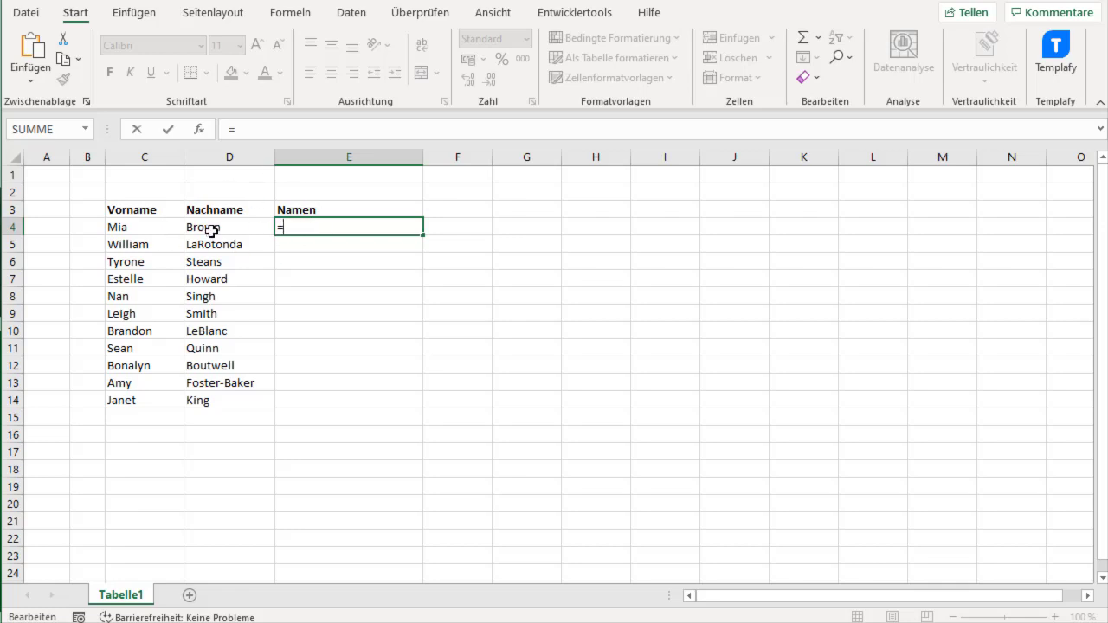
pyautogui.click(139, 226)
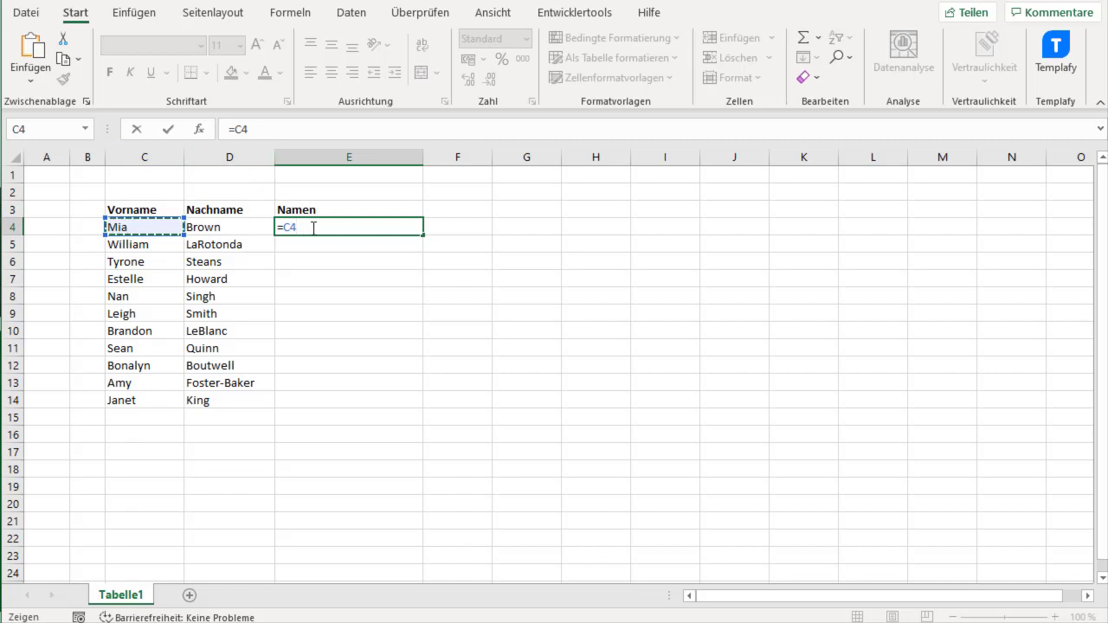
pyautogui.write('&')
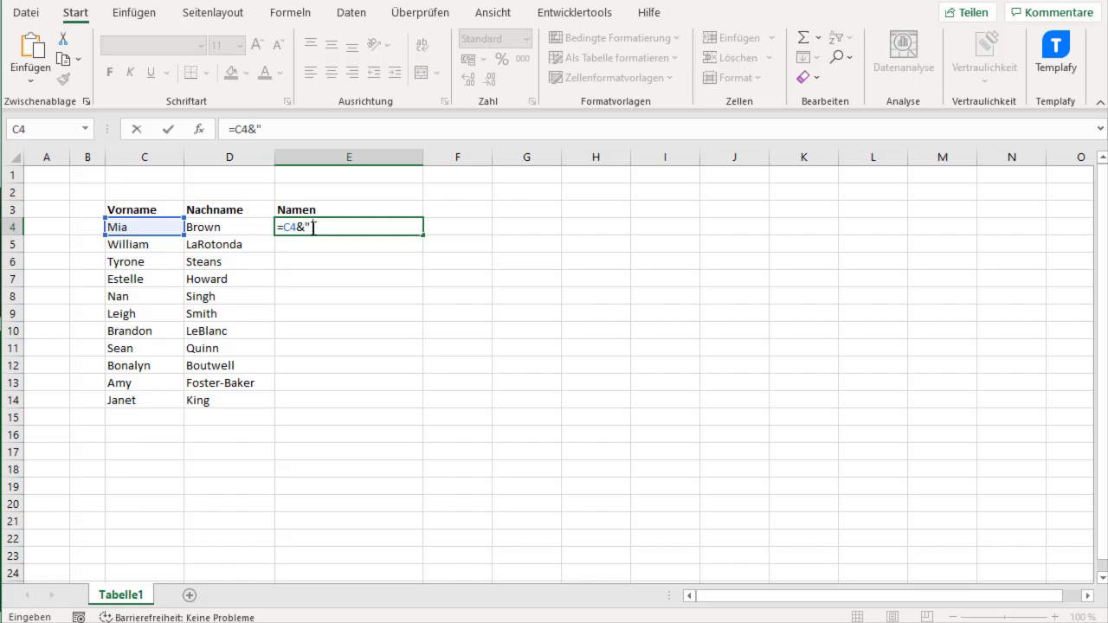
pyautogui.write('"')
pyautogui.write('&')
pyautogui.click(226, 226)
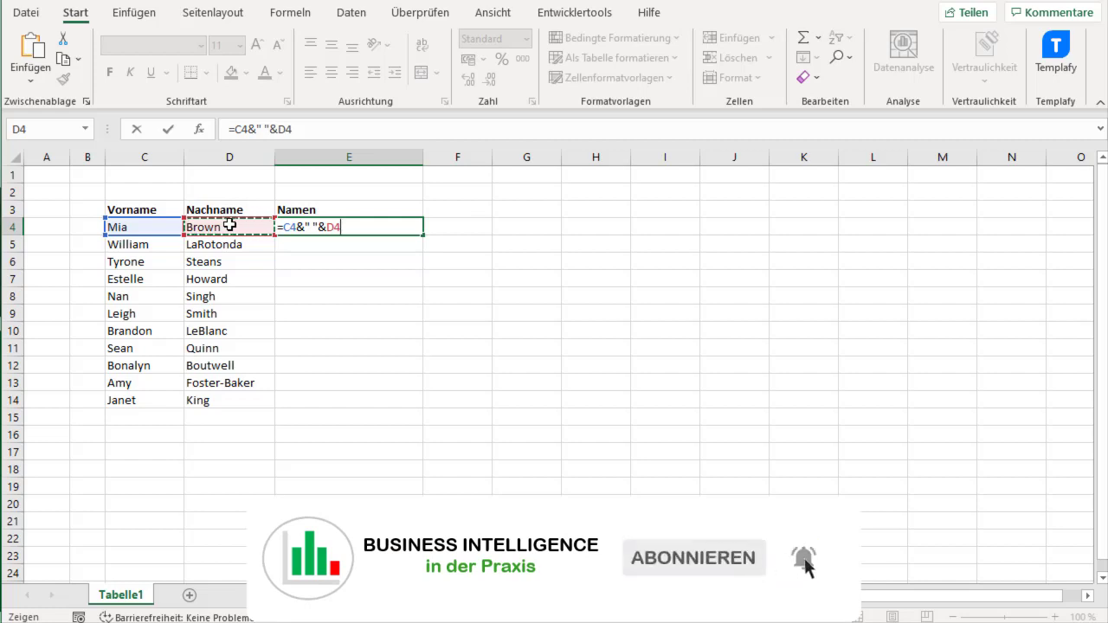
pyautogui.press('Return')
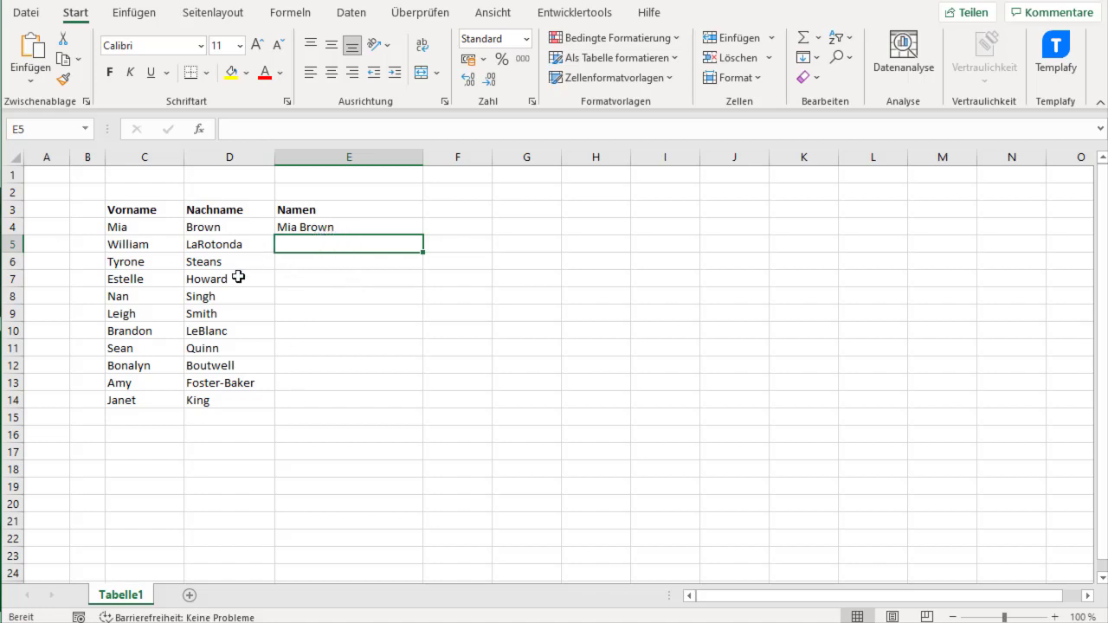
# Step: Fill the E4 join formula down to E14, from William LaRotonda to Janet King
pyautogui.click(403, 228)
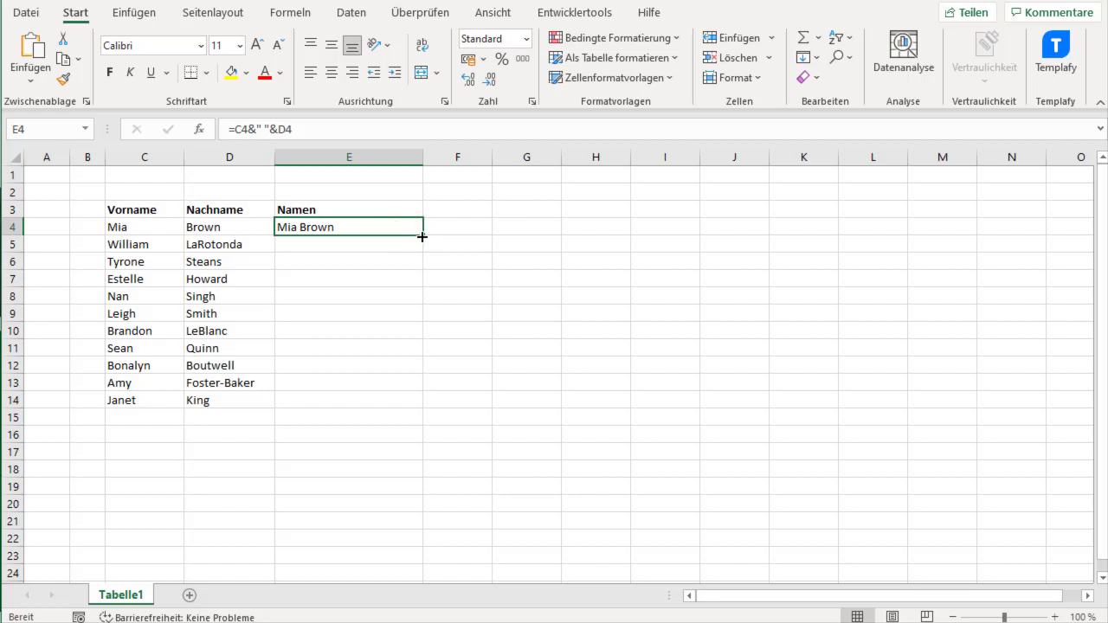
pyautogui.moveTo(423, 236); pyautogui.dragTo(407, 408)
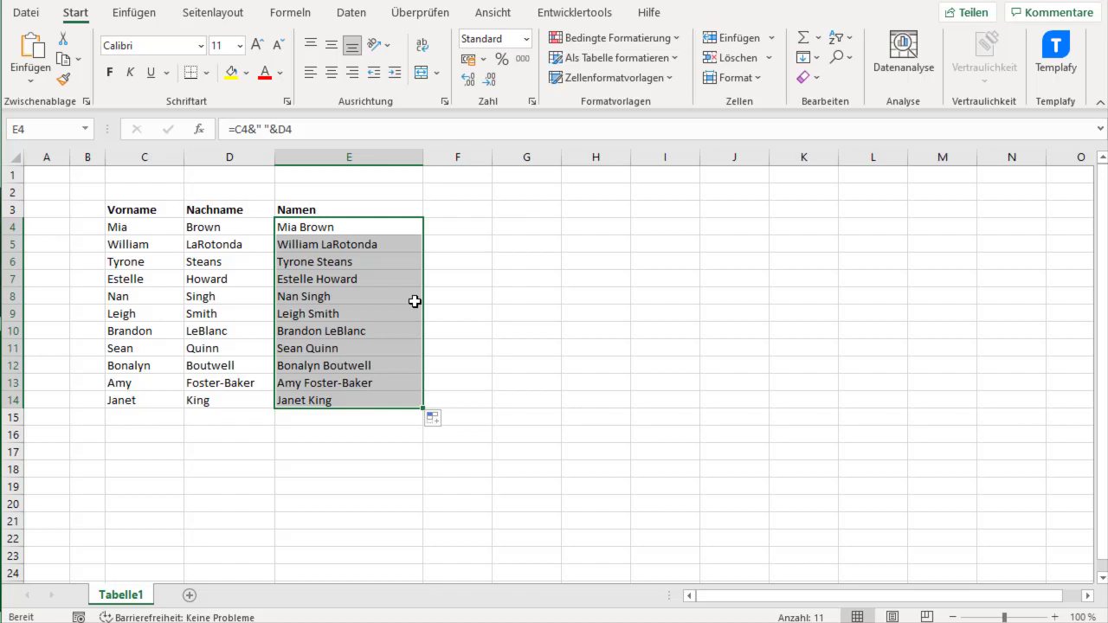
# Step: Clear the joined full names from E4 through E14
pyautogui.click(438, 213)
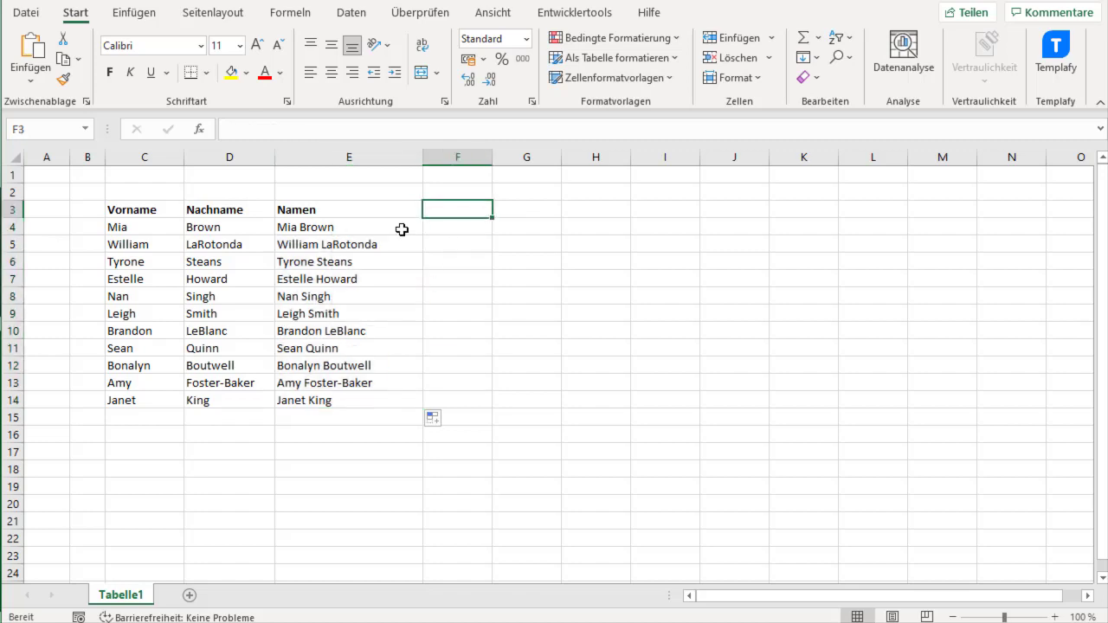
pyautogui.moveTo(404, 228)
pyautogui.mouseDown()
pyautogui.moveTo(399, 440)
pyautogui.moveTo(396, 407)
pyautogui.mouseUp()
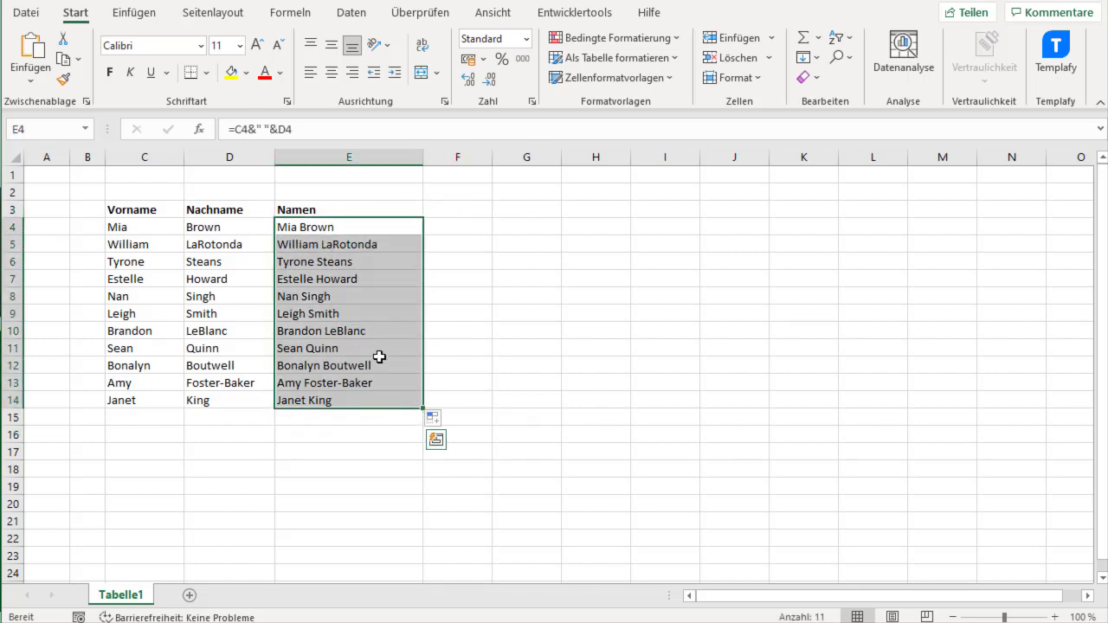
pyautogui.press('Delete')
pyautogui.click(325, 225)
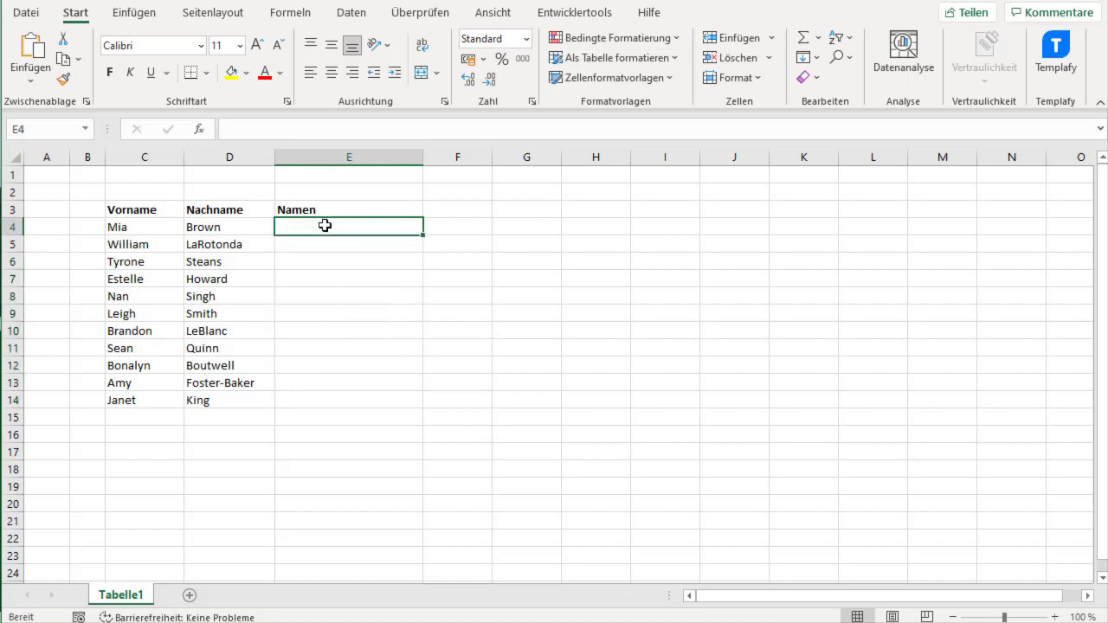
pyautogui.write('=')
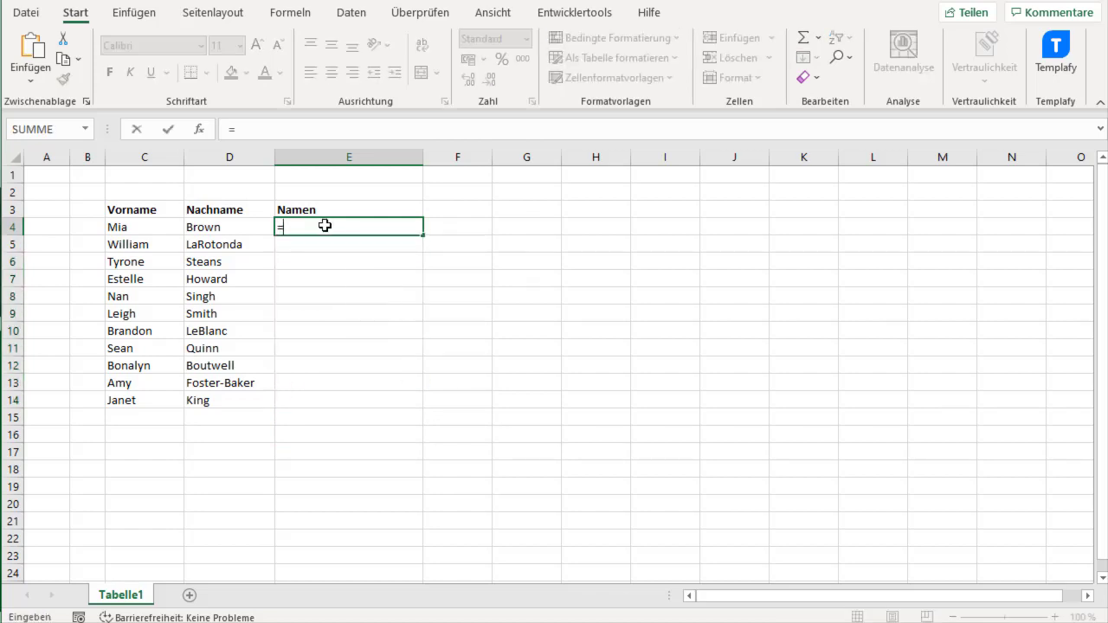
pyautogui.write('VERK')
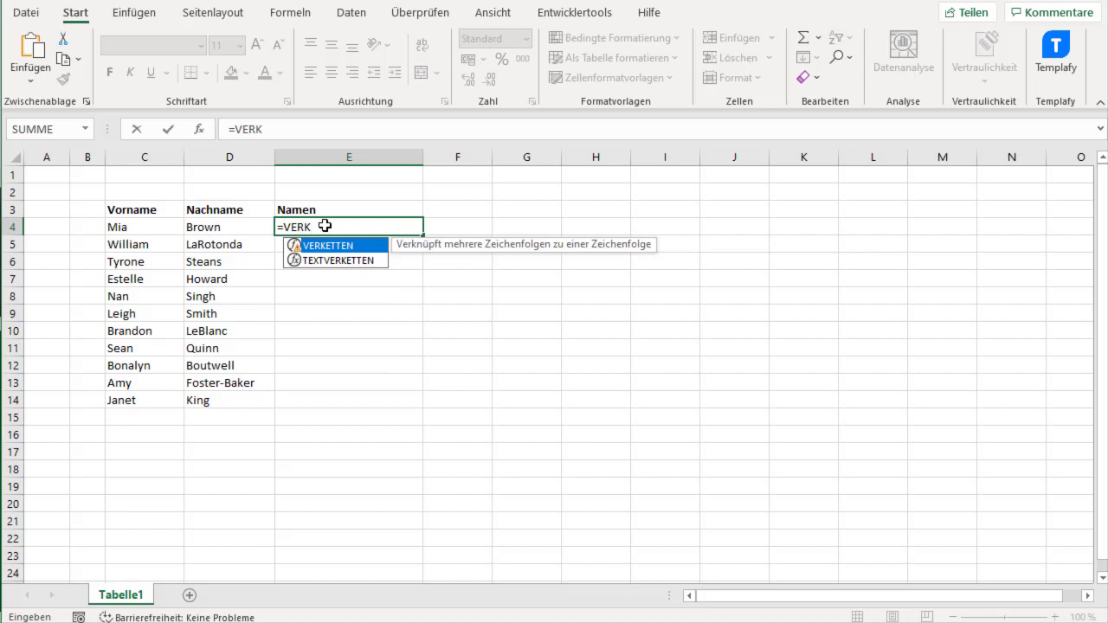
pyautogui.press('Tab')
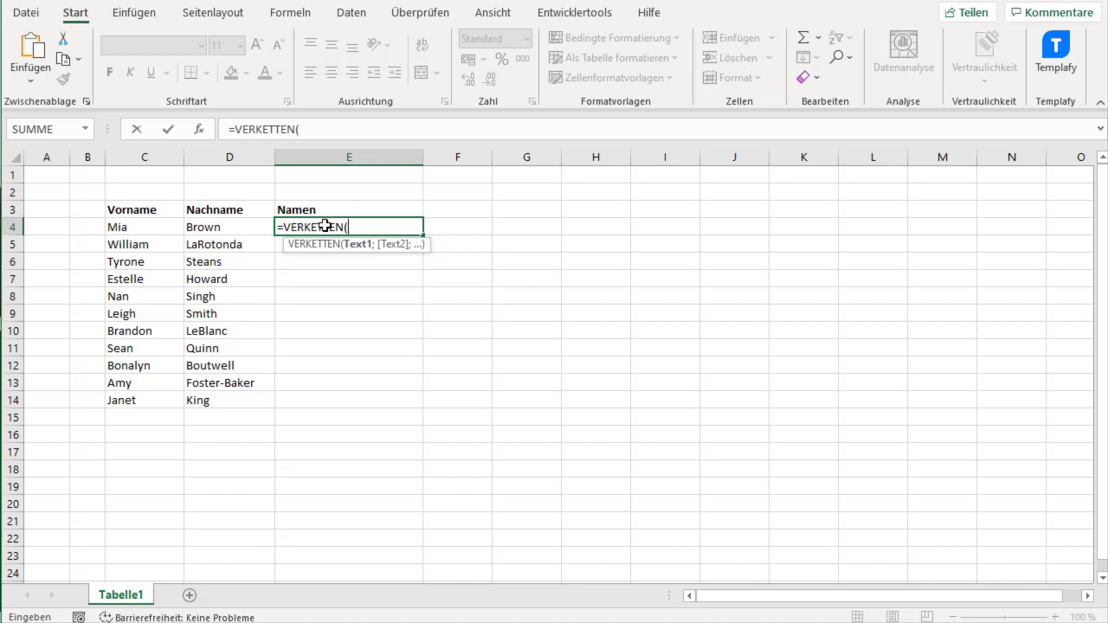
pyautogui.click(148, 227)
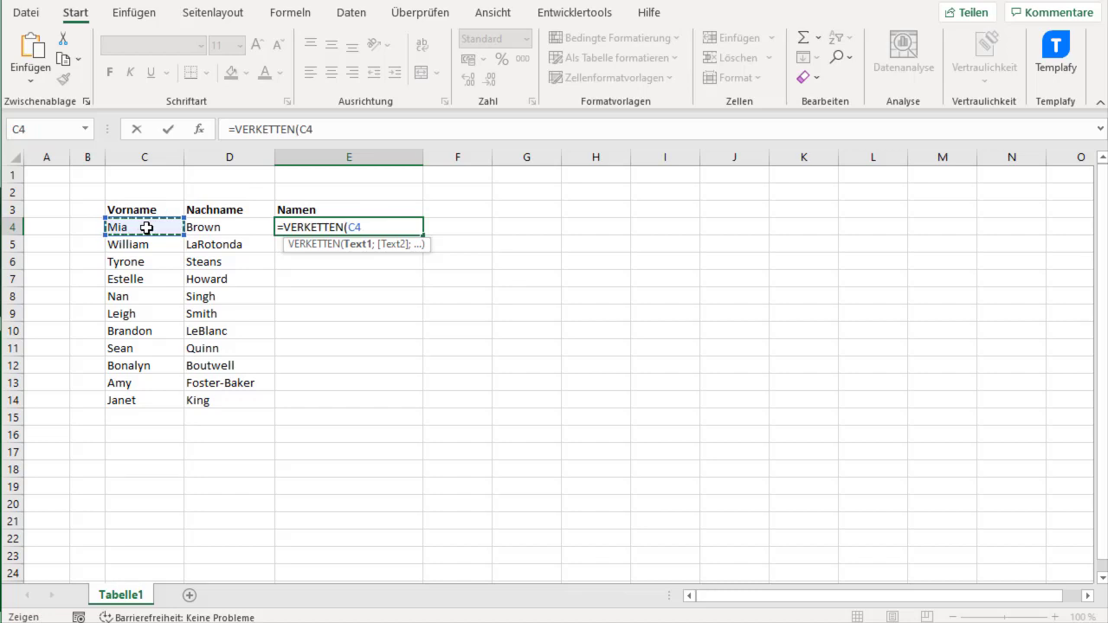
pyautogui.write(';')
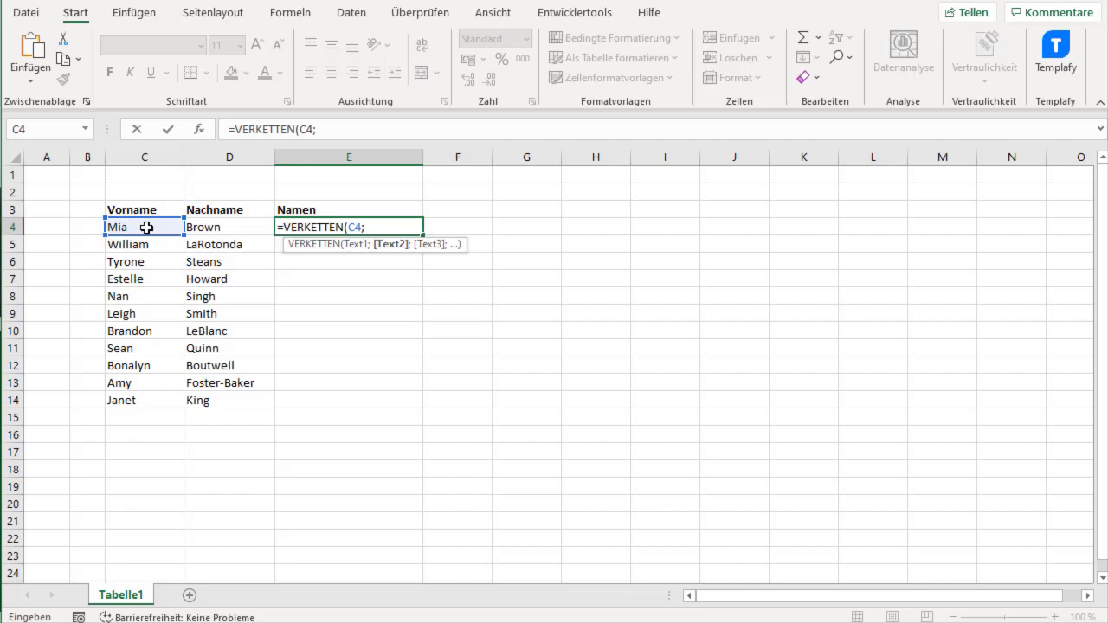
pyautogui.write('" ')
pyautogui.write('";')
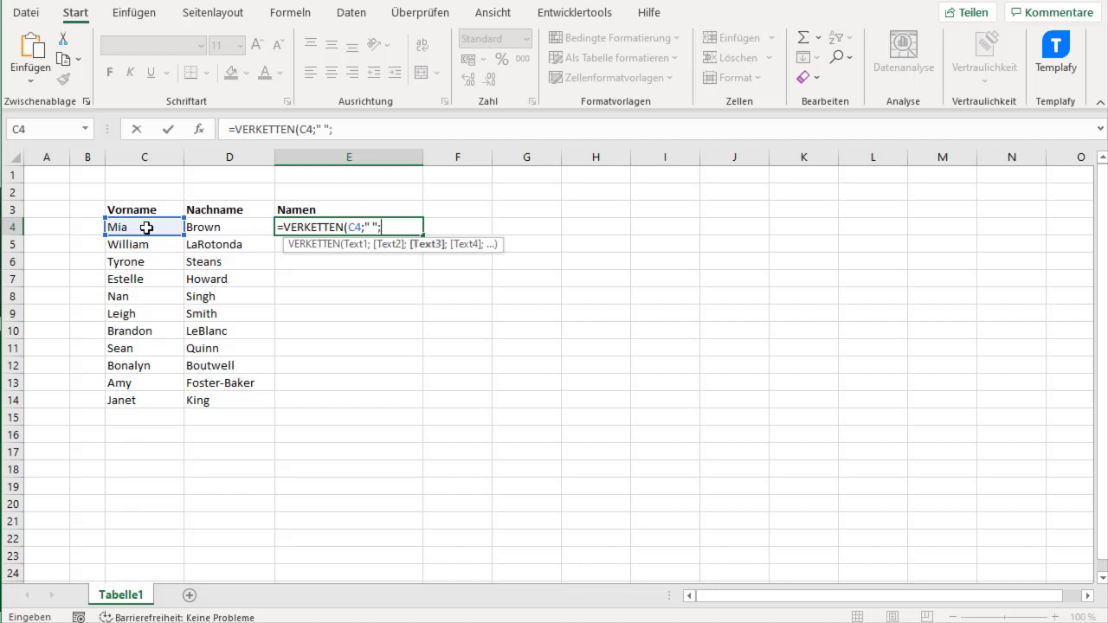
pyautogui.click(225, 230)
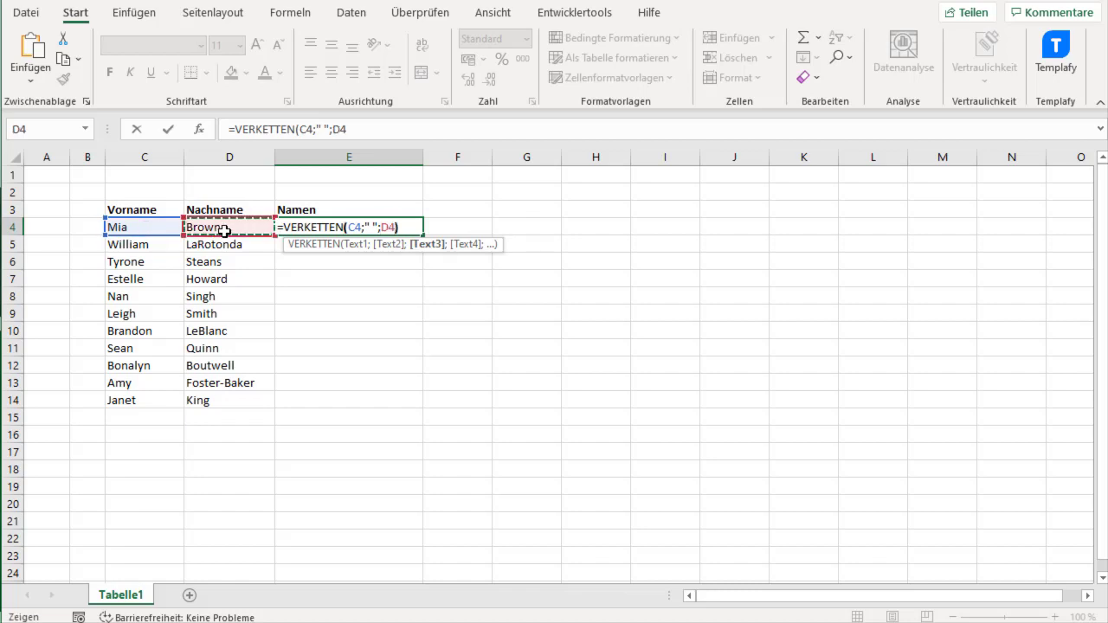
pyautogui.write(')')
pyautogui.press('Return')
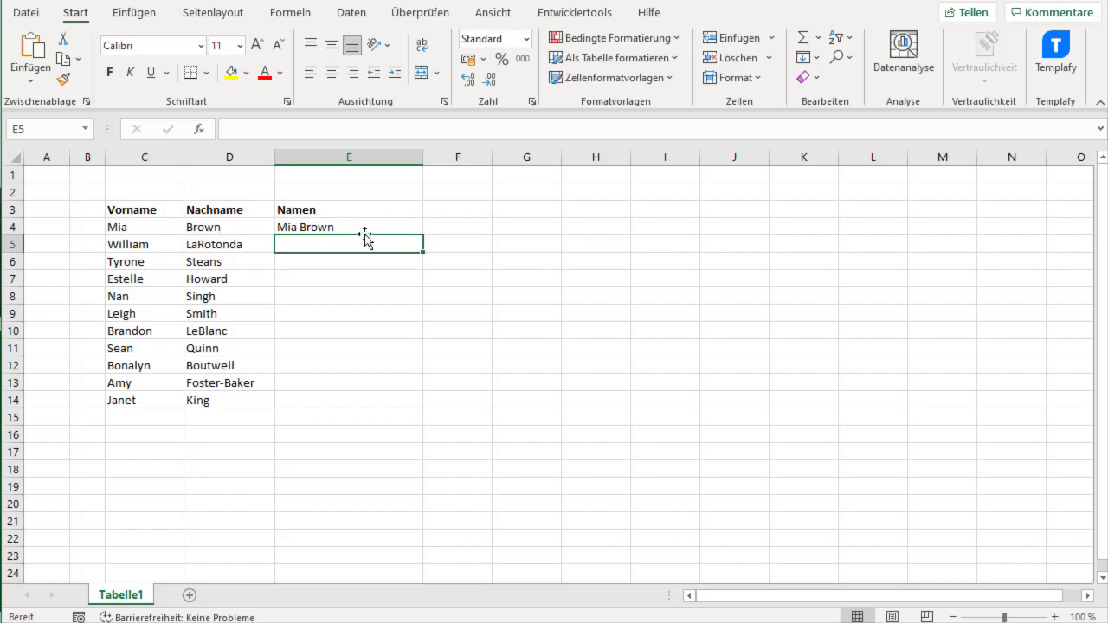
pyautogui.click(393, 224)
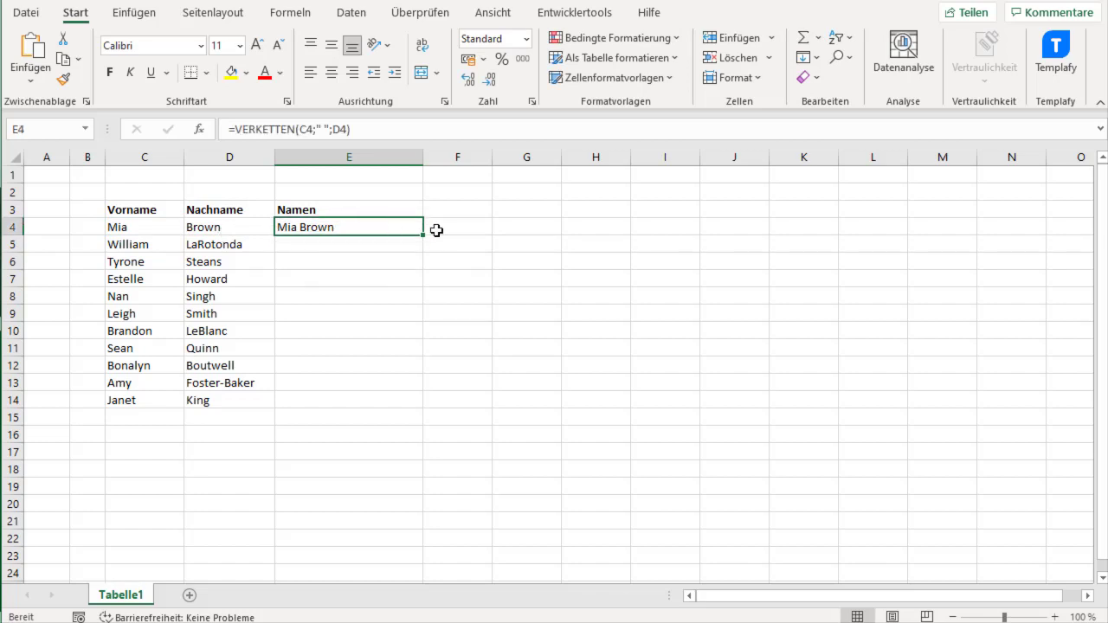
pyautogui.moveTo(423, 235); pyautogui.dragTo(391, 406)
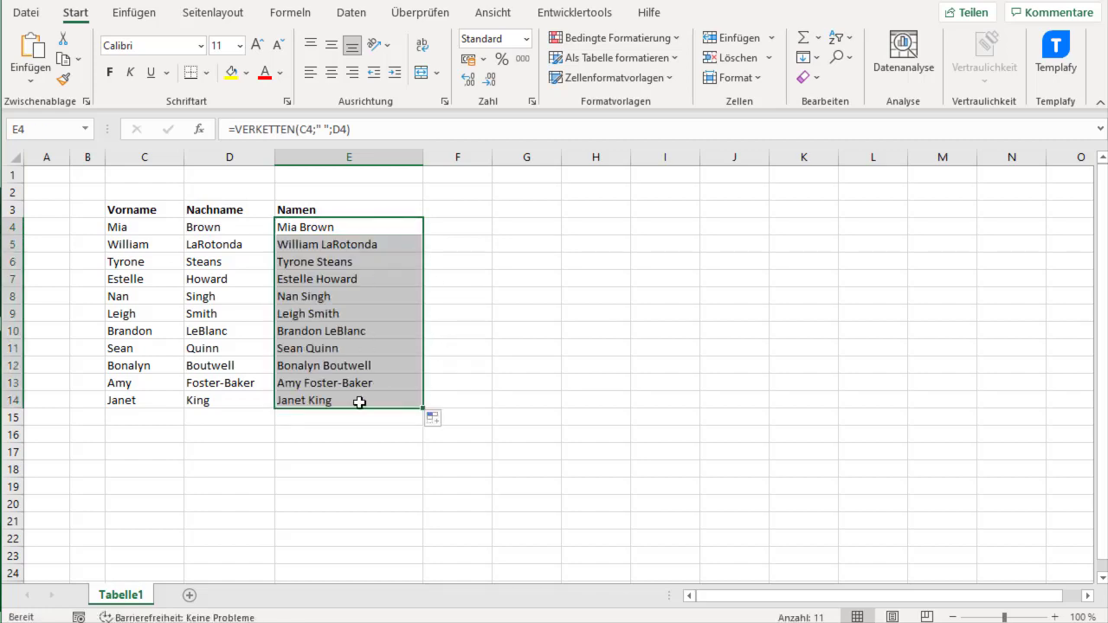